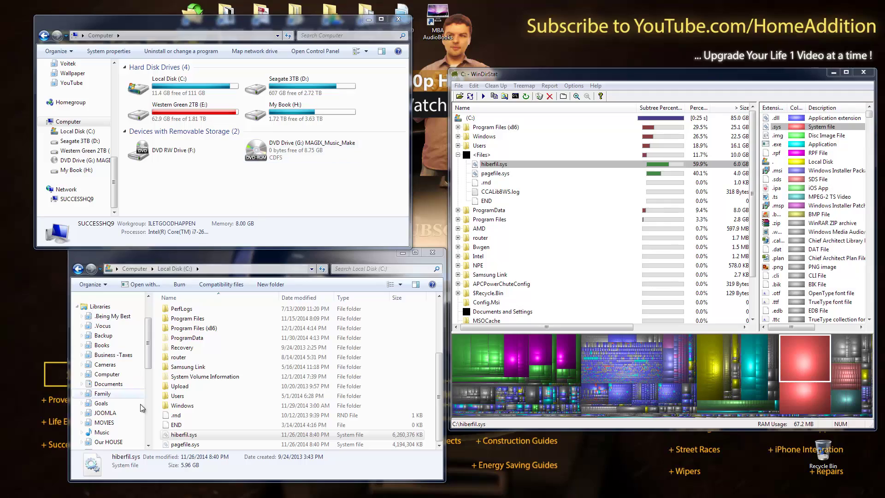
Select hiberfil.sys in the C: listing and in WinDirStat's <Files> tree, showing it at 6.0 GB
left_click(195, 435)
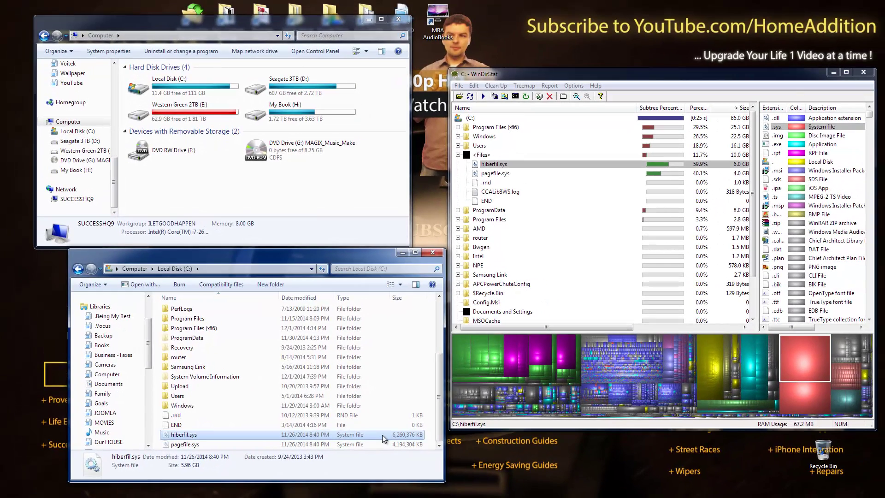
left_click(503, 166)
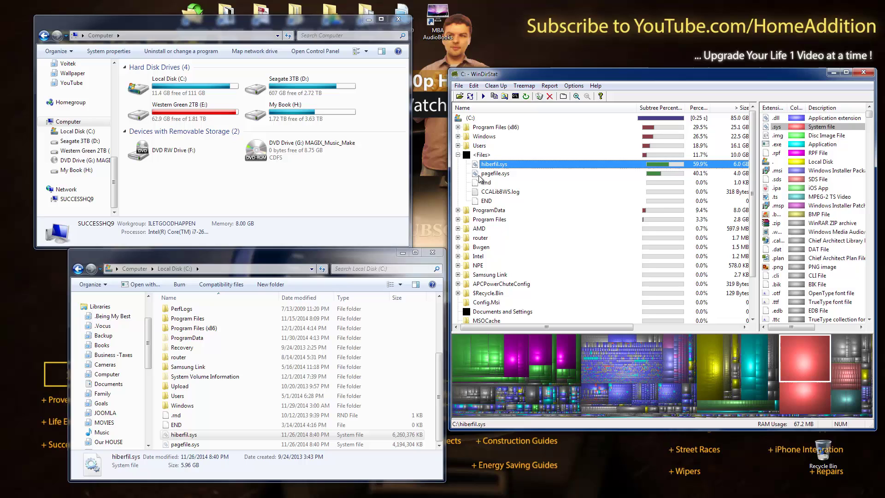
Search the Start menu for 'power' and open Power Options from Control Panel
right_click(426, 163)
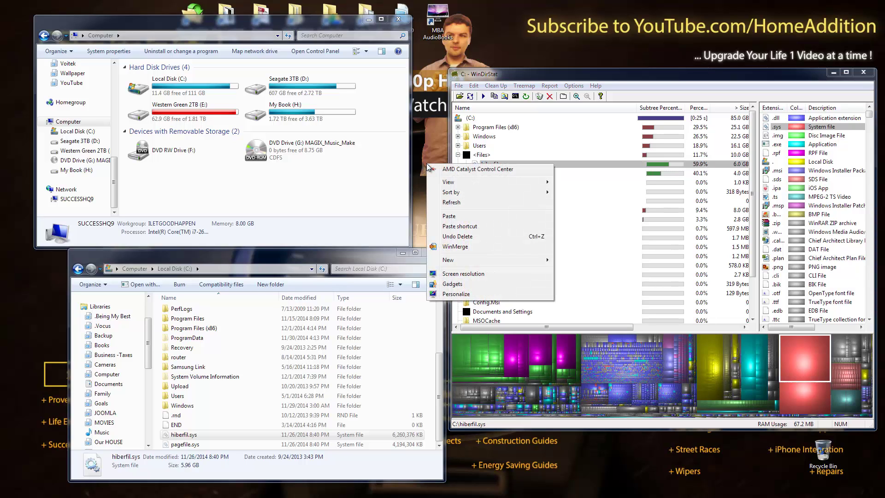
key("Escape")
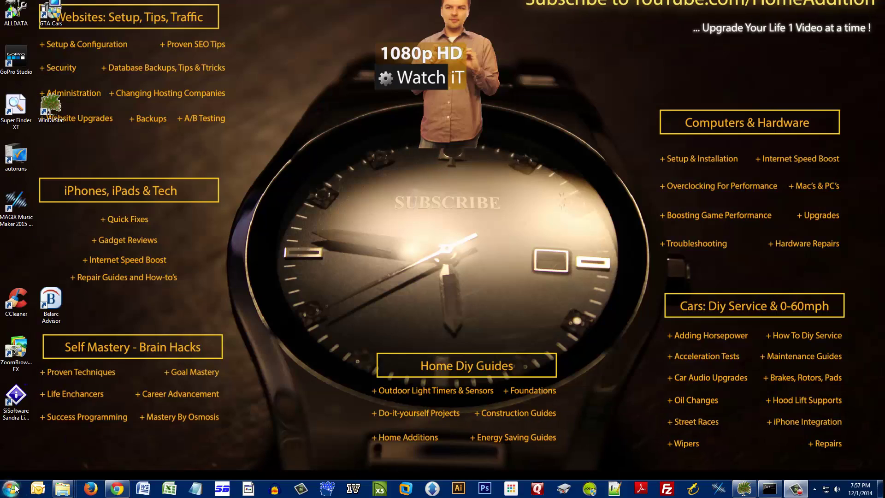
left_click(10, 488)
left_click(33, 465)
type("power")
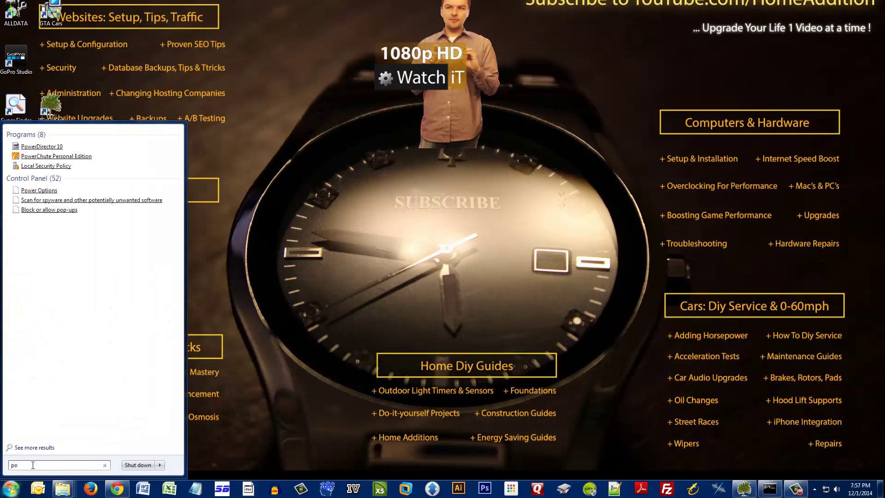
left_click(39, 191)
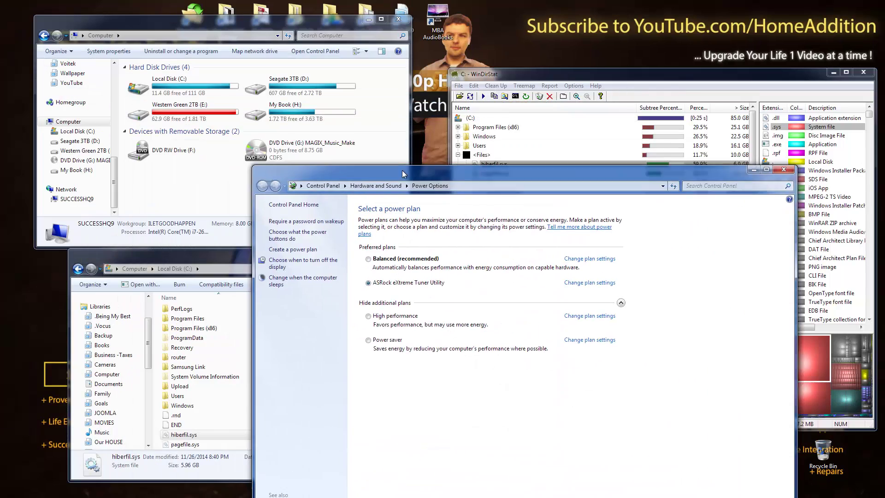
left_click_drag(367, 241, 409, 98)
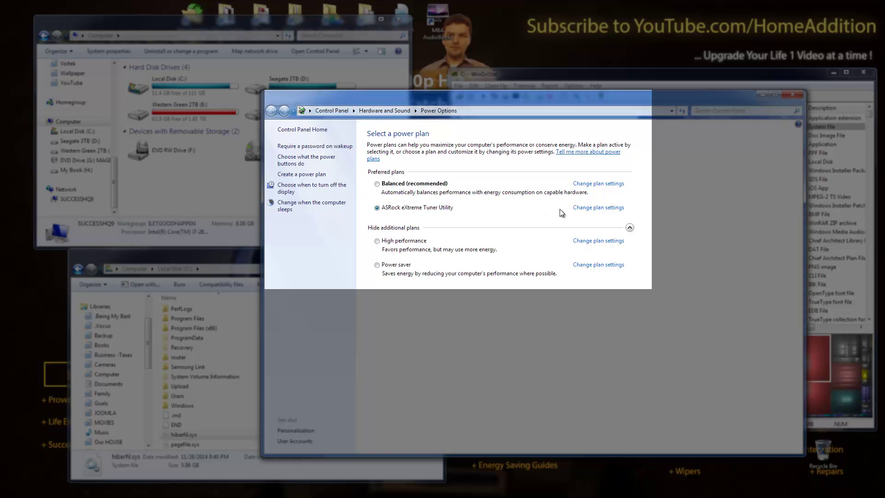
Set Sleep > Hibernate after to Never in the ASRock eXtreme Tuner Utility plan's advanced settings and apply
left_click(584, 207)
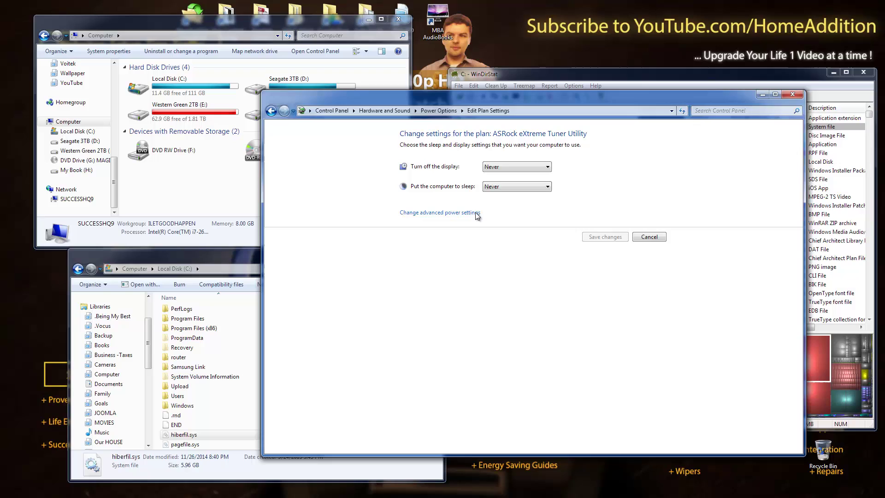
left_click(460, 213)
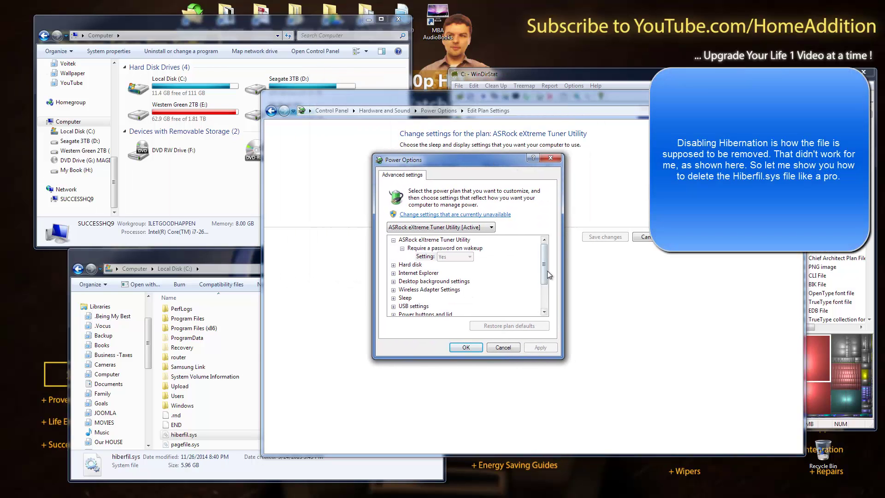
left_click(405, 298)
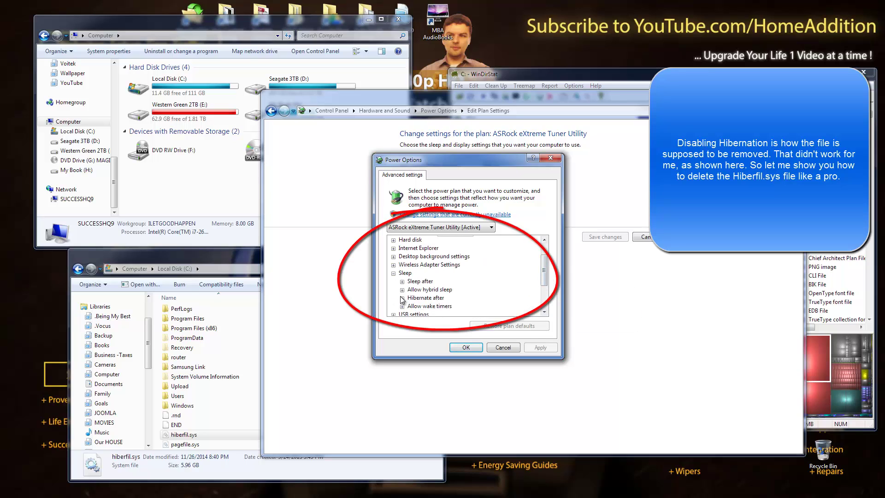
left_click(402, 290)
scroll(406, 290, "down", 1)
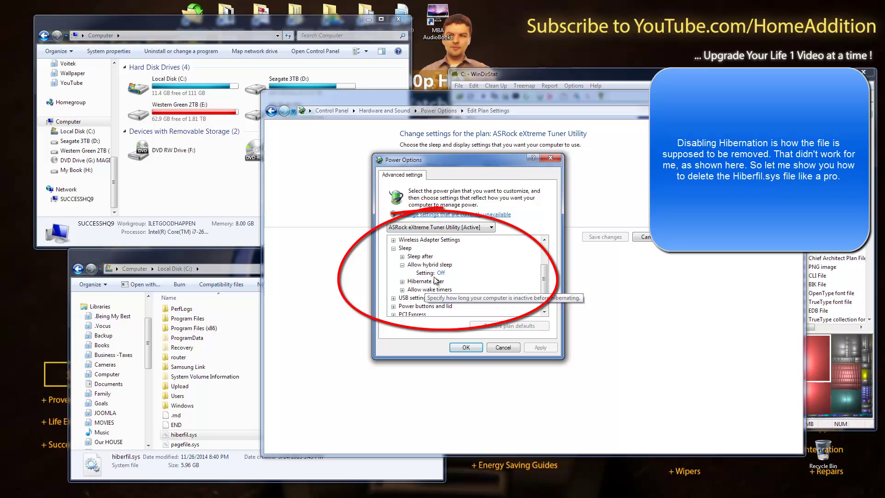
left_click(402, 281)
left_click(442, 289)
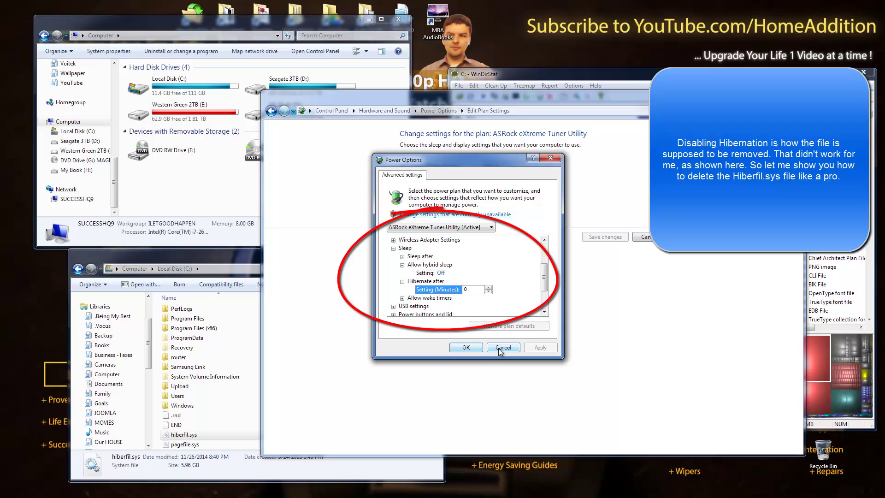
left_click(426, 281)
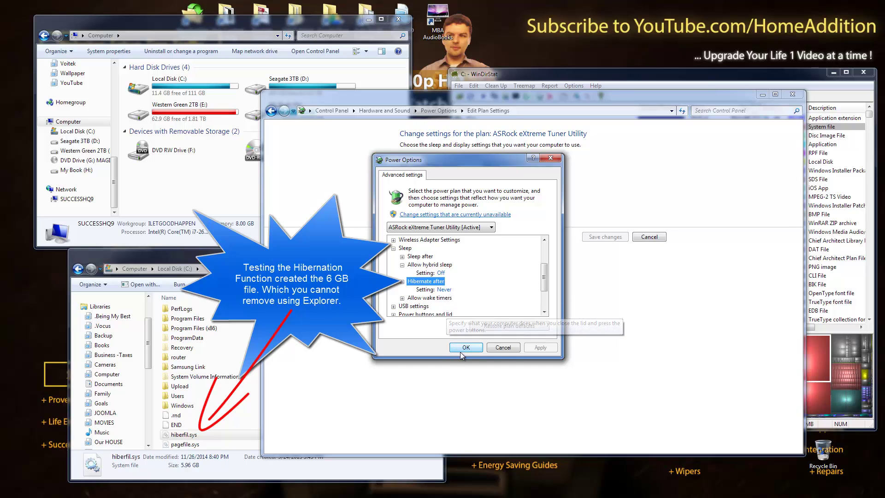
left_click(501, 349)
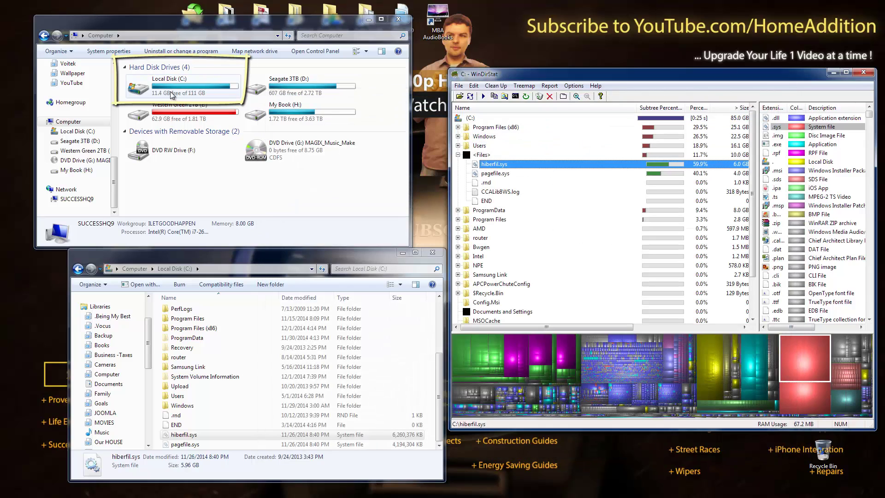
Select Local Disk (C:) to view its 11.4 GB free of 111 GB
left_click(172, 94)
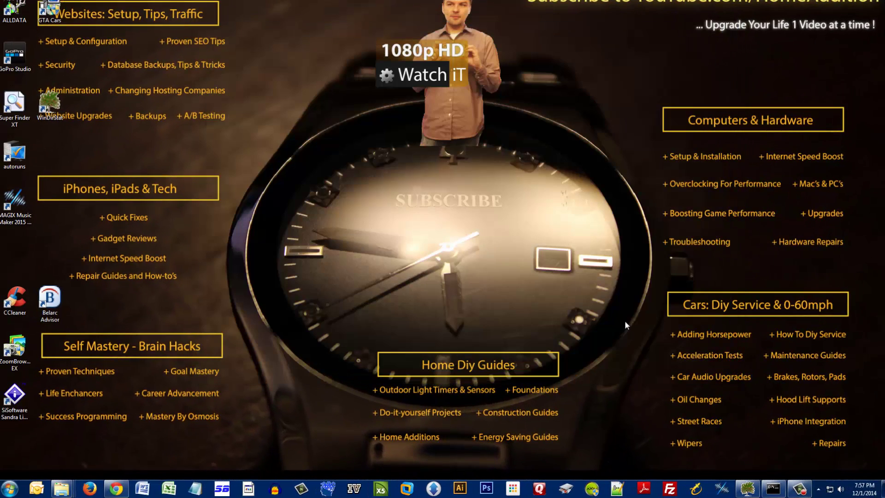
Launch cmd.exe as administrator from a Start menu search for 'cmd'
left_click(14, 488)
left_click(34, 464)
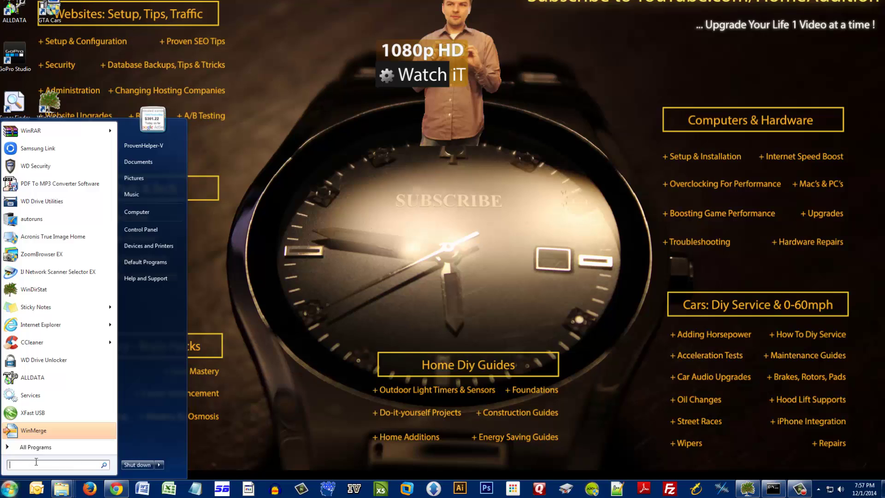
type("cmd")
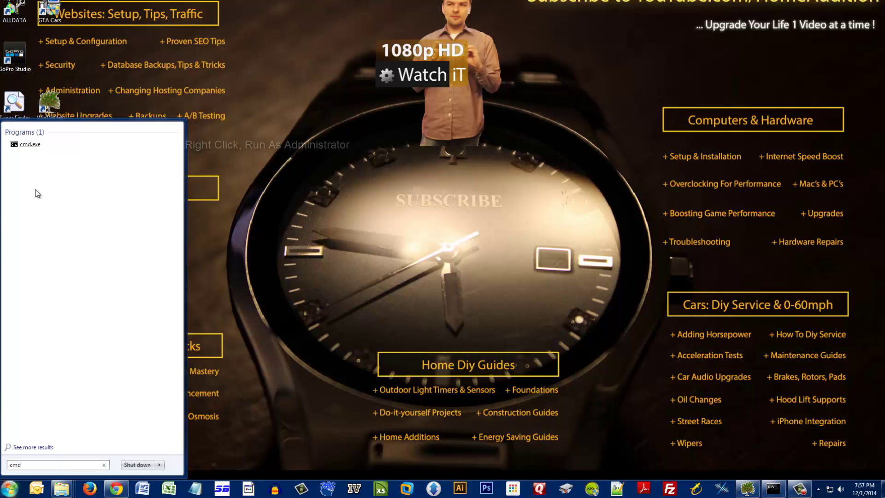
right_click(28, 149)
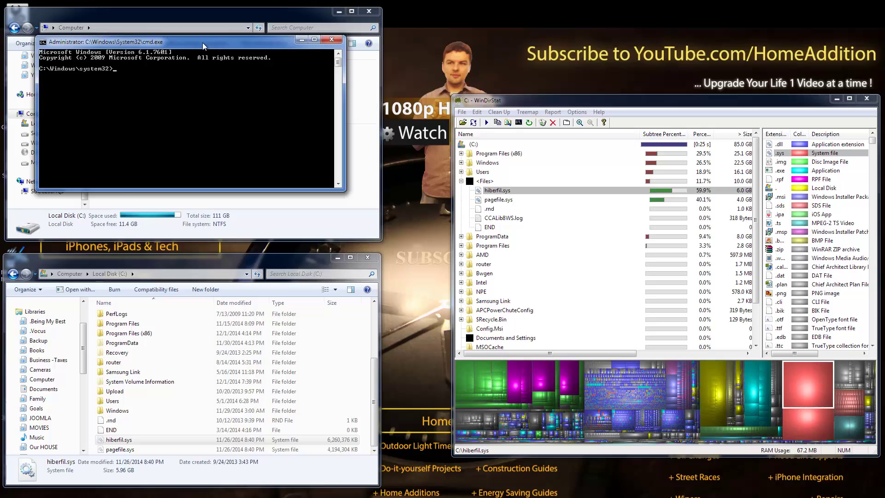
left_click_drag(203, 42, 530, 261)
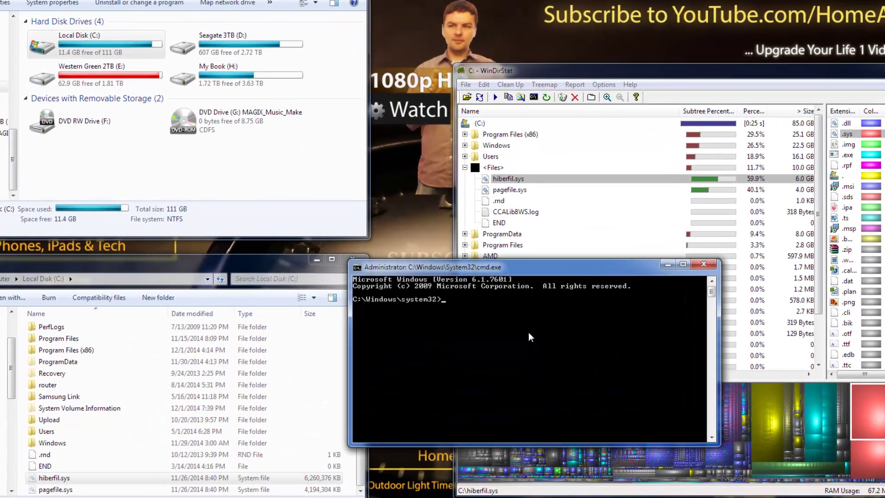
Enter powercfg.exe -h off at the administrator prompt without running it yet
type("powercfg")
type(".exe -h ")
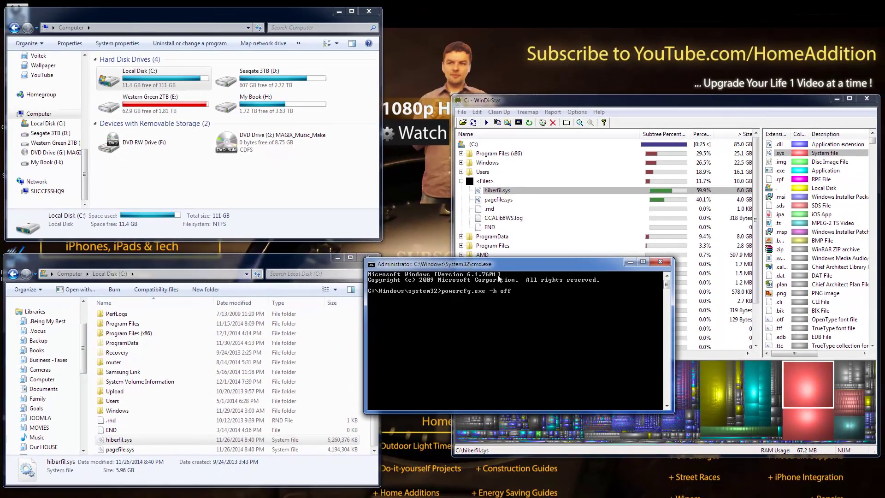
type("off")
left_click_drag(497, 264, 497, 359)
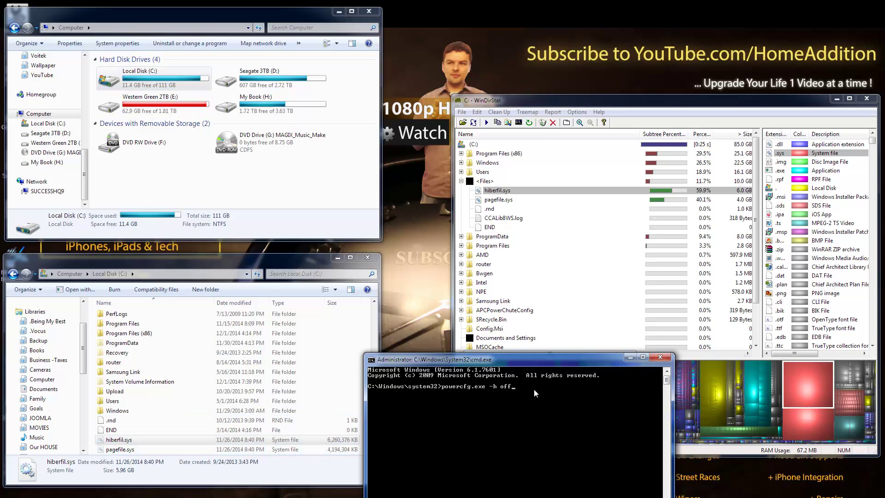
Run powercfg.exe -h off, refresh Computer to show C: at 17.4 GB free, and check WinDirStat
key("Return")
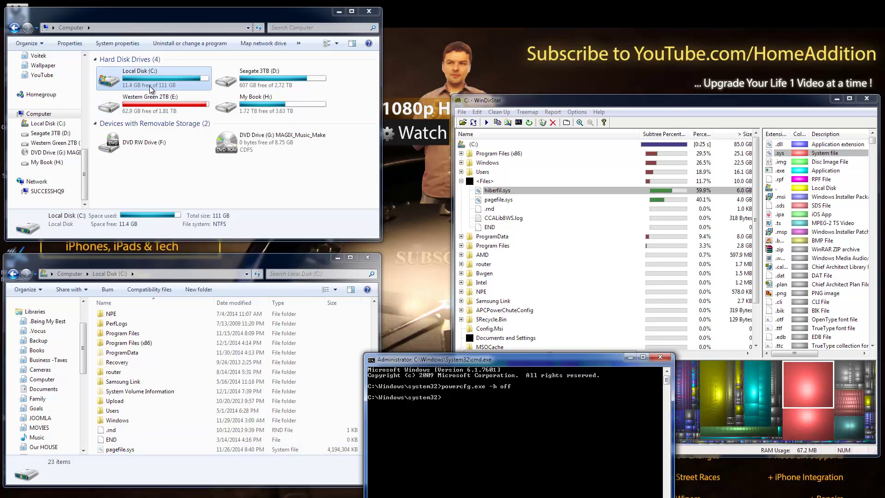
right_click(215, 184)
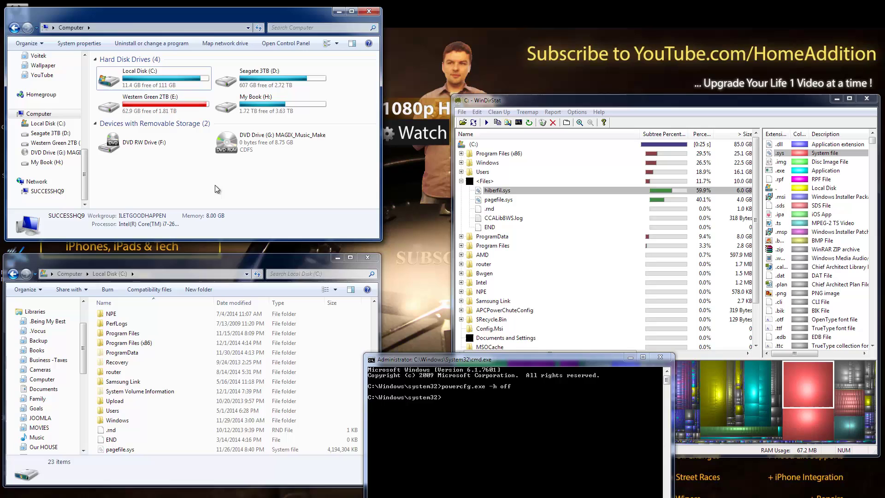
left_click(244, 222)
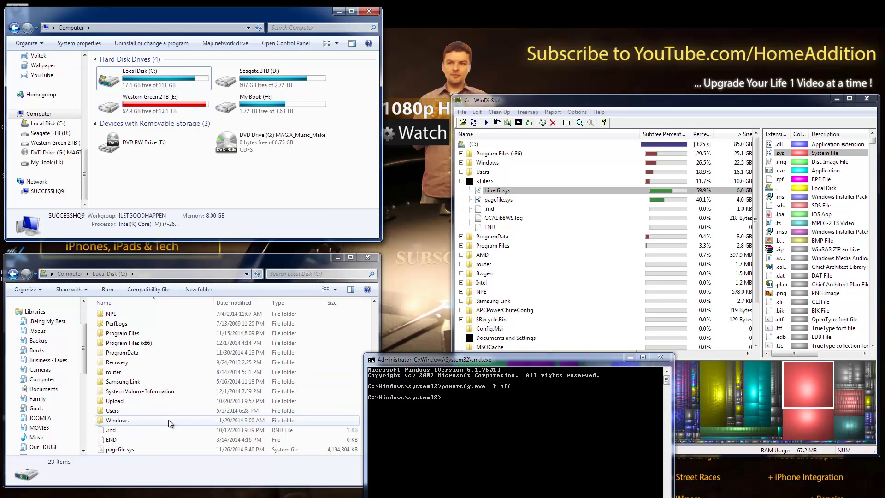
left_click(535, 190)
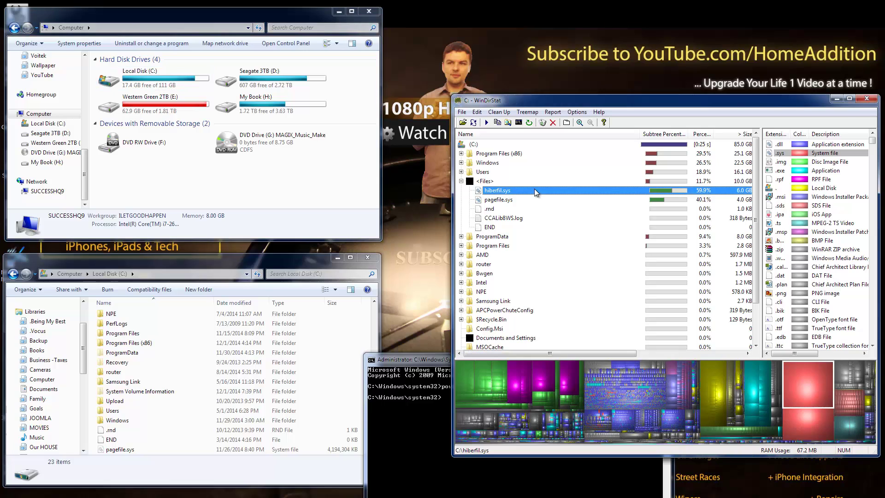
left_click(477, 173)
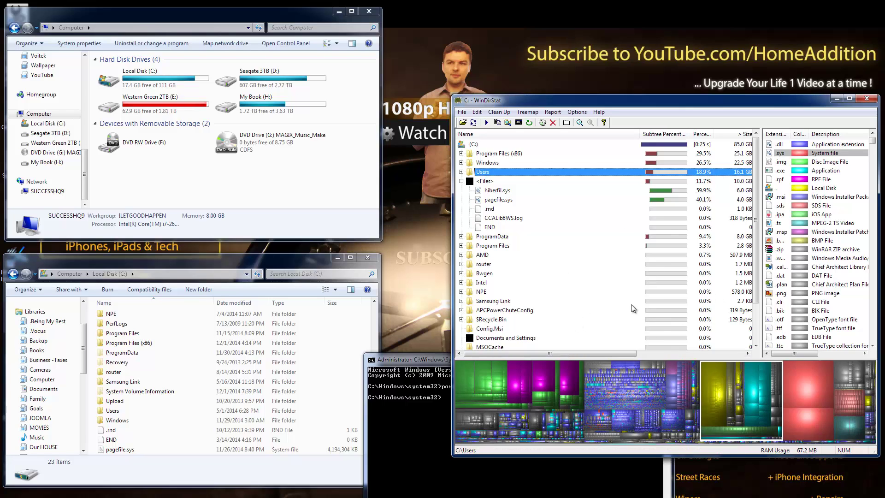
Use Refresh Selected on (C:) in WinDirStat's tree to rescan the drive
left_click(481, 183)
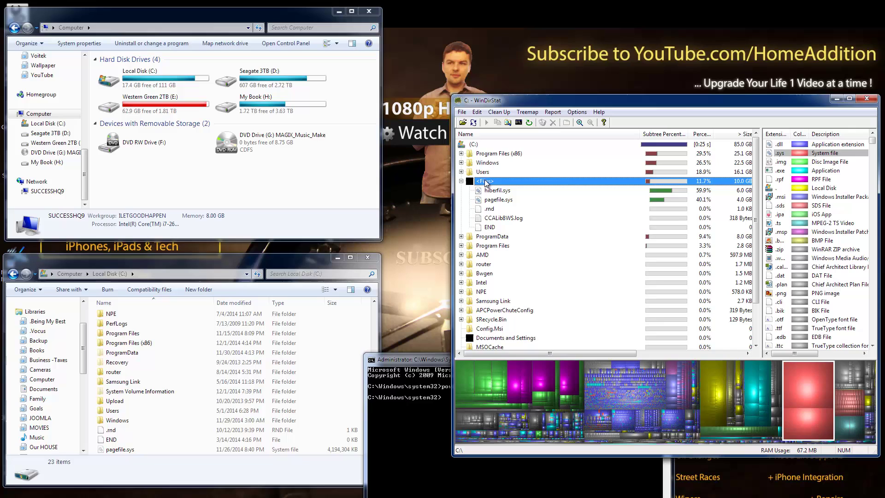
right_click(492, 184)
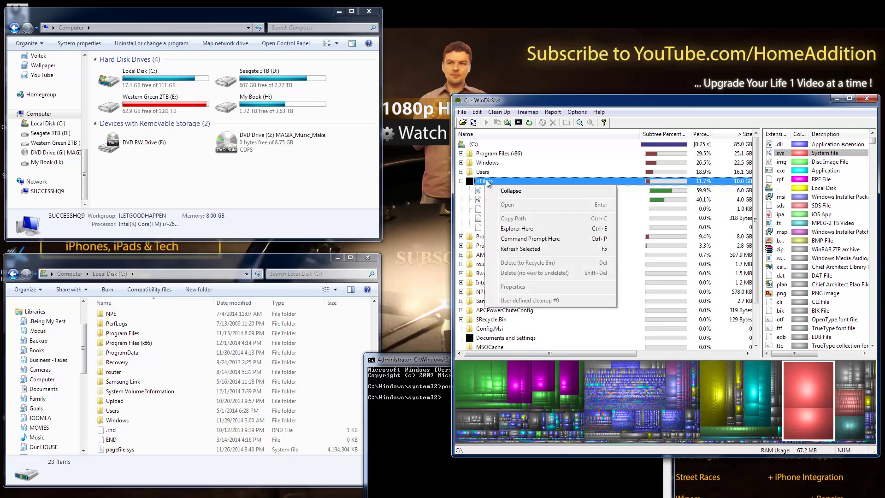
right_click(473, 145)
left_click(513, 212)
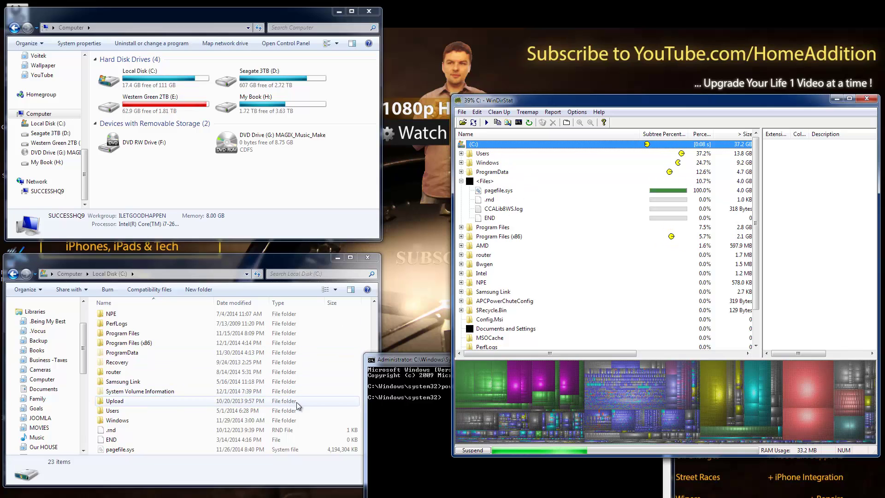
left_click(476, 468)
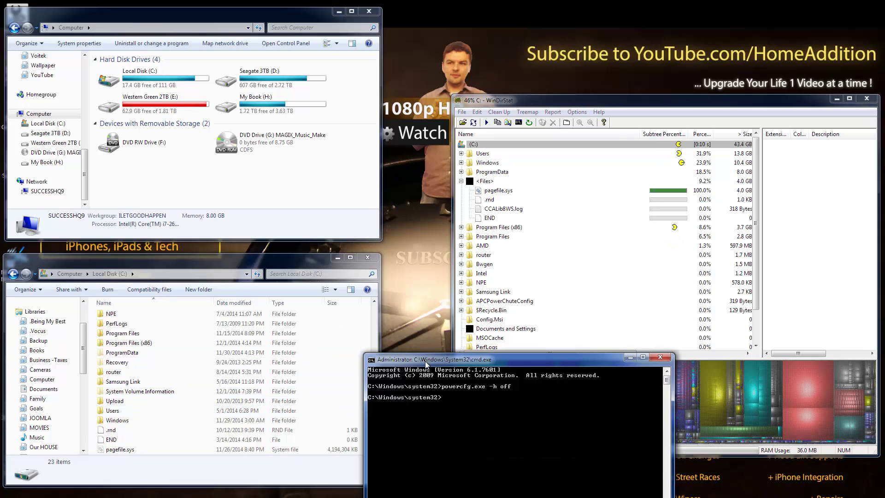
left_click_drag(461, 359, 424, 332)
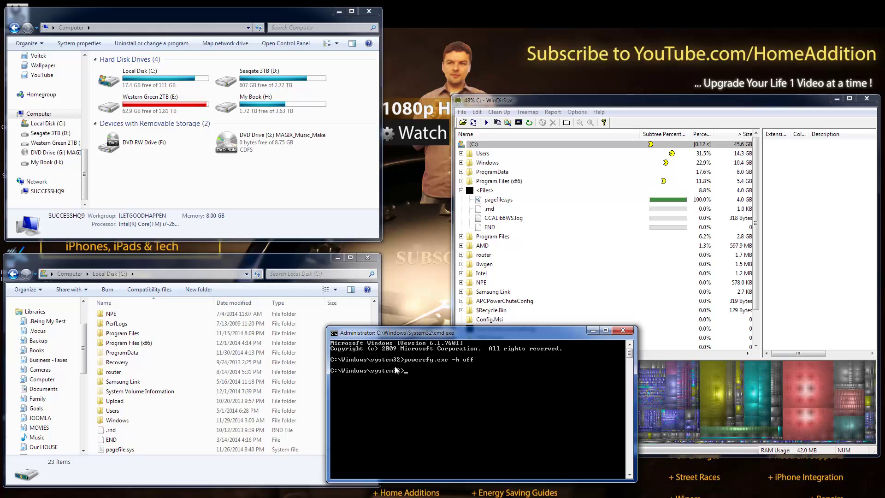